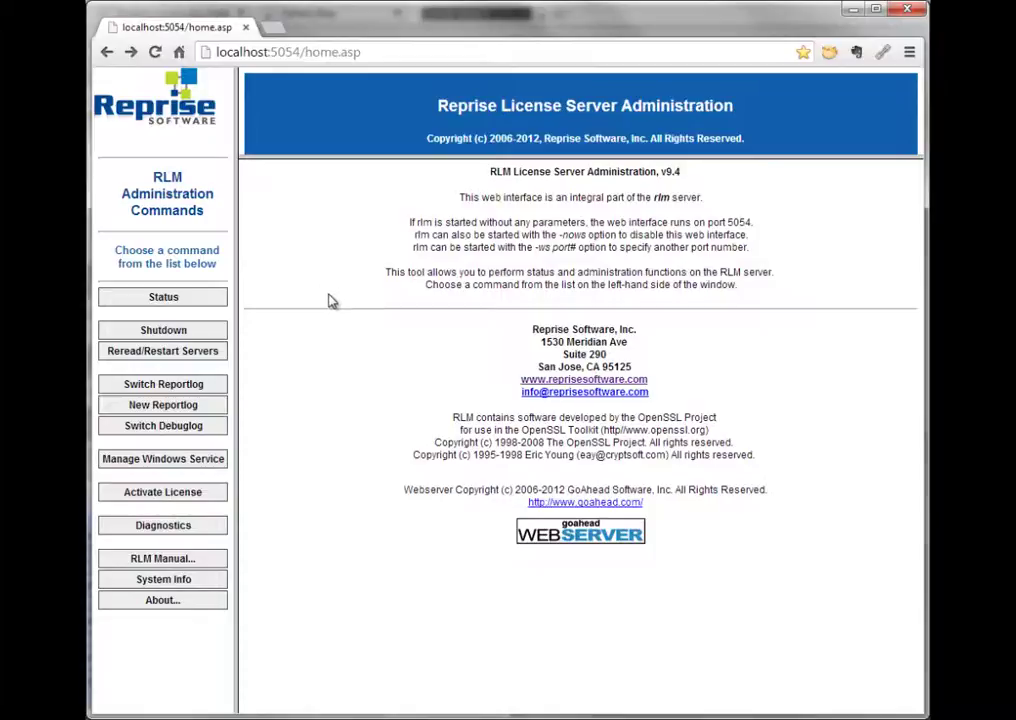
Edit the admin page address to load home.asp from solidangle-pc:5054 instead of localhost.
left_click(222, 51)
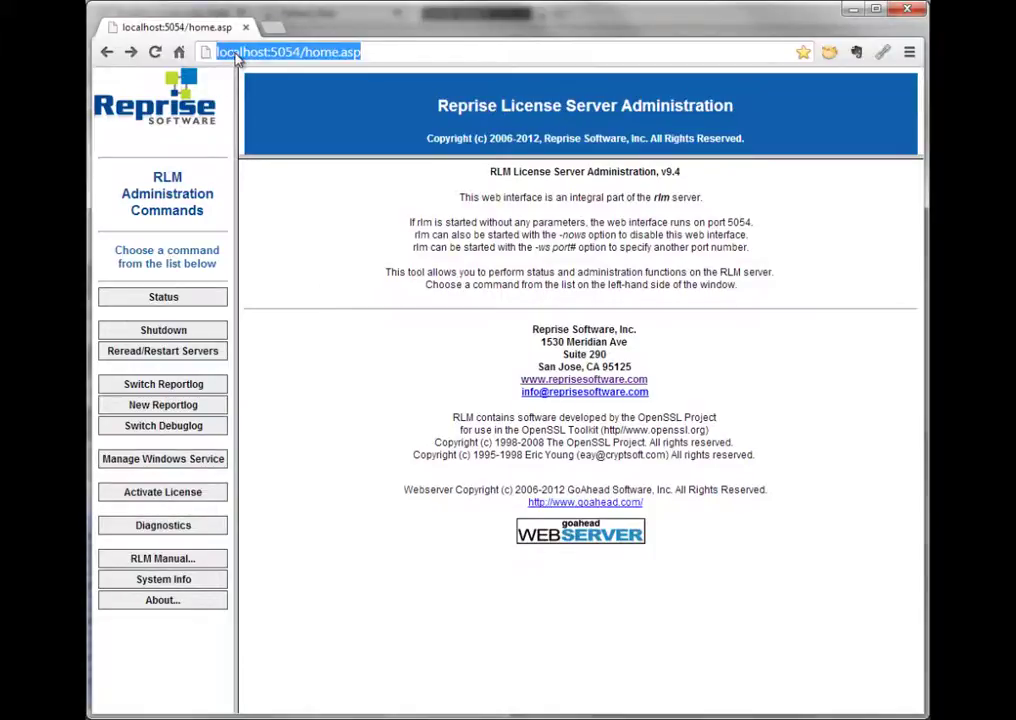
left_click(299, 52)
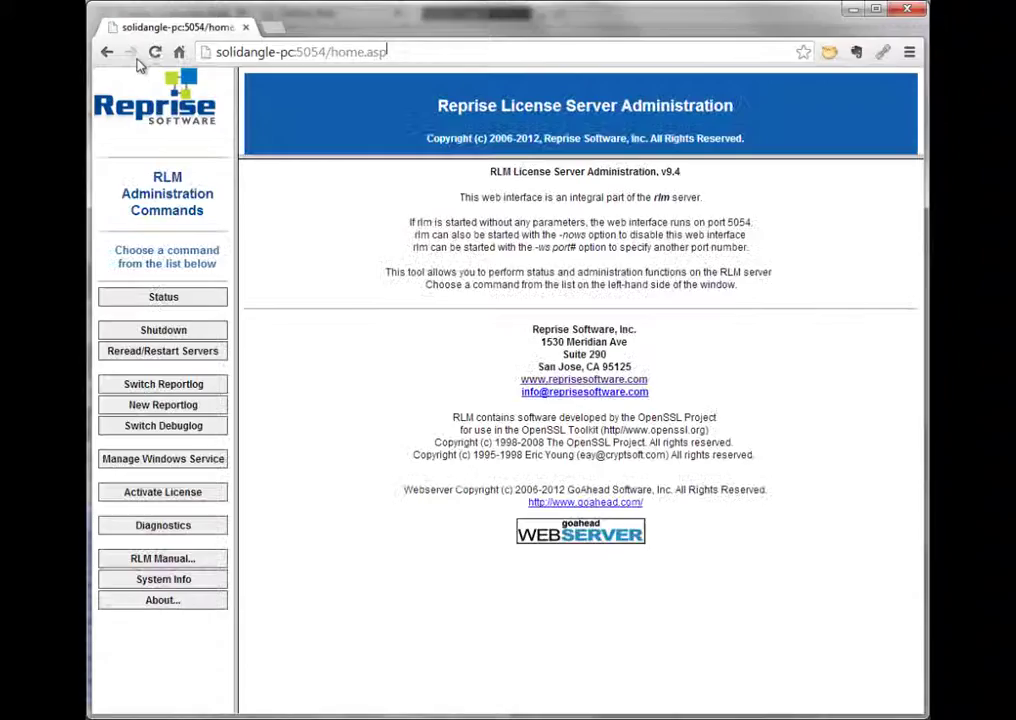
Check the host and port in the address, then show the rlm server status for SOLIDANGLE-PC.
key("Home")
key("ctrl+shift+Right")
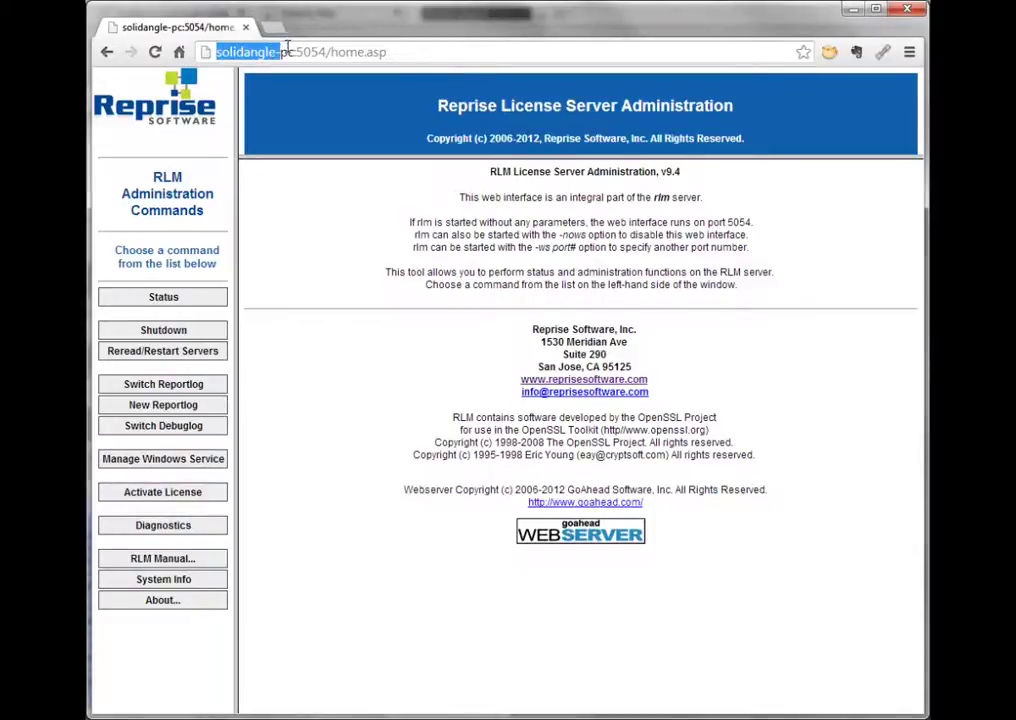
left_click_drag(293, 52, 304, 52)
key("shift+Right")
key("shift+Right")
key("shift+Right")
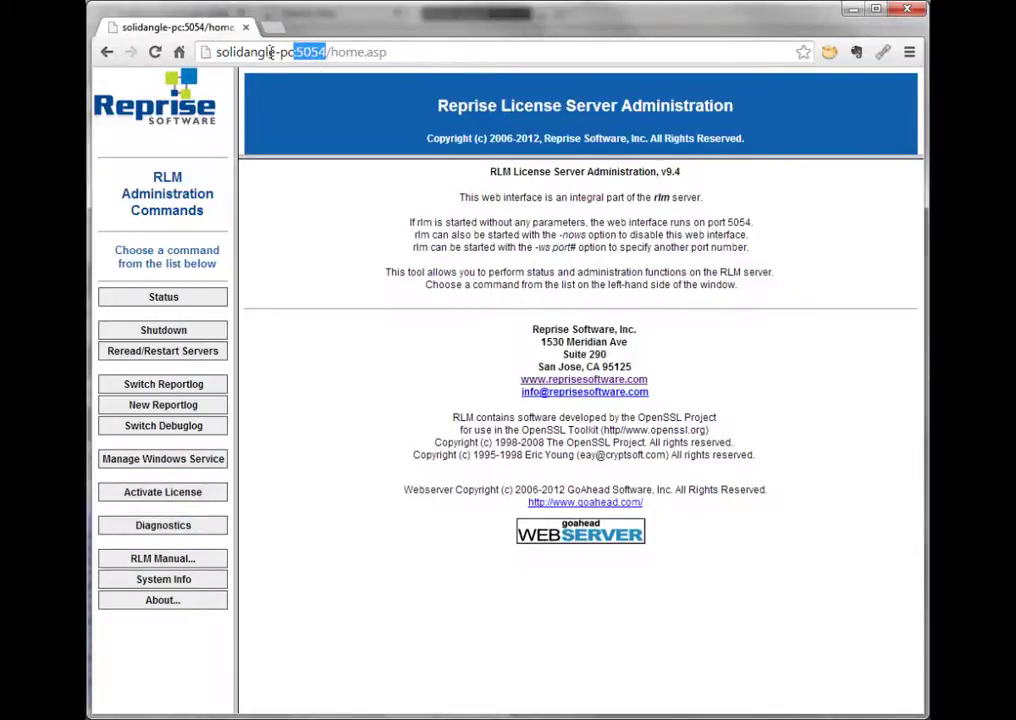
double_click(270, 52)
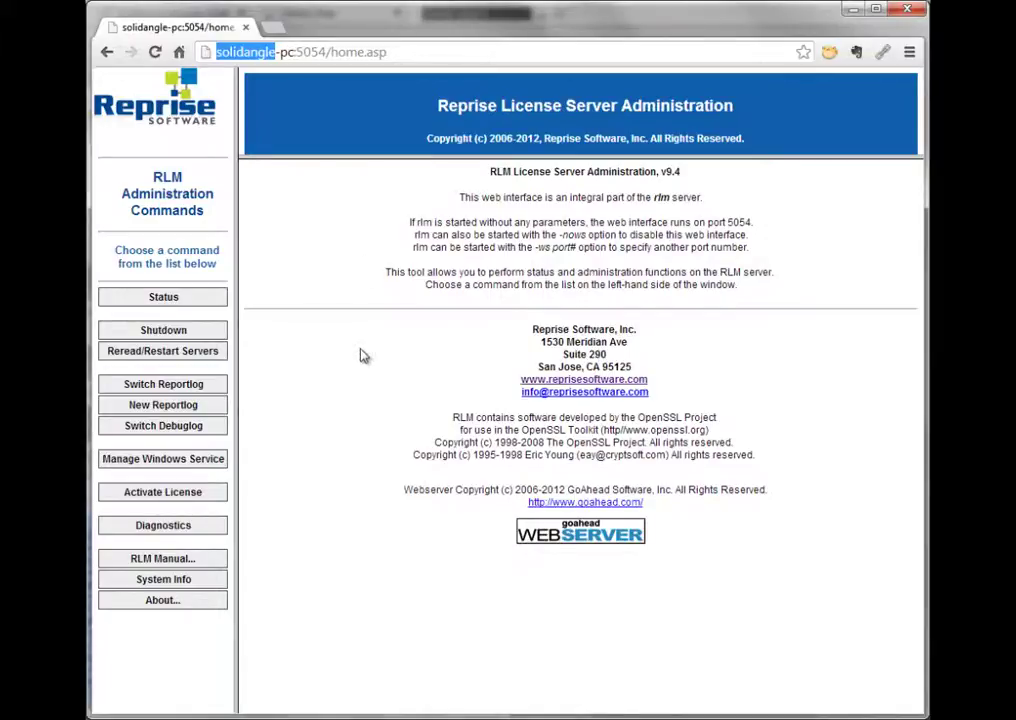
left_click(200, 297)
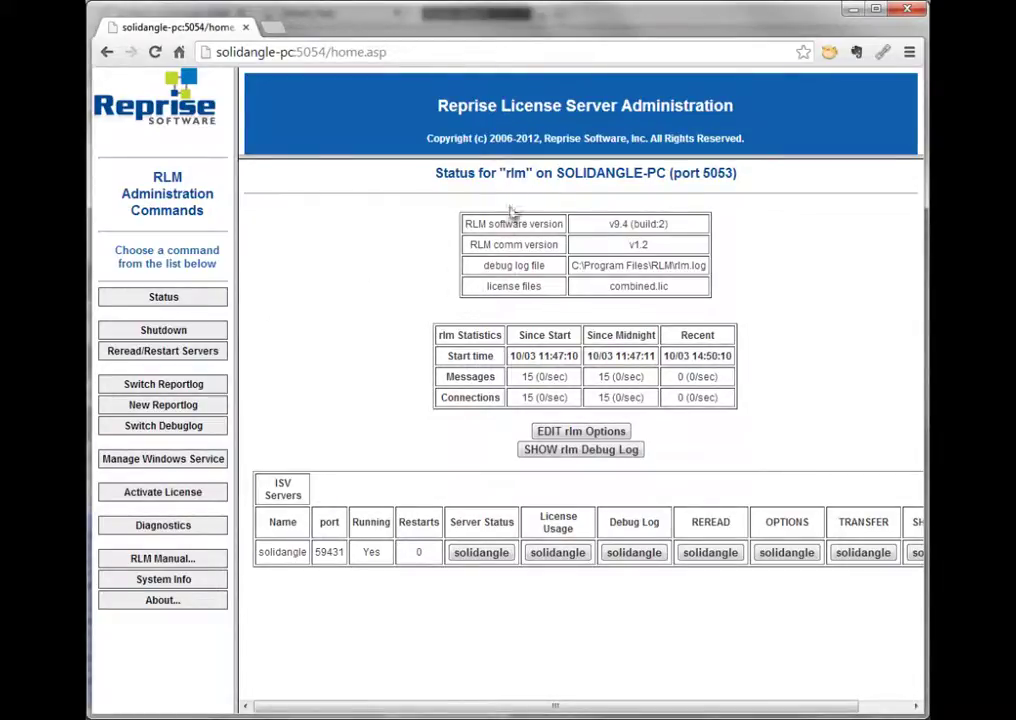
double_click(515, 173)
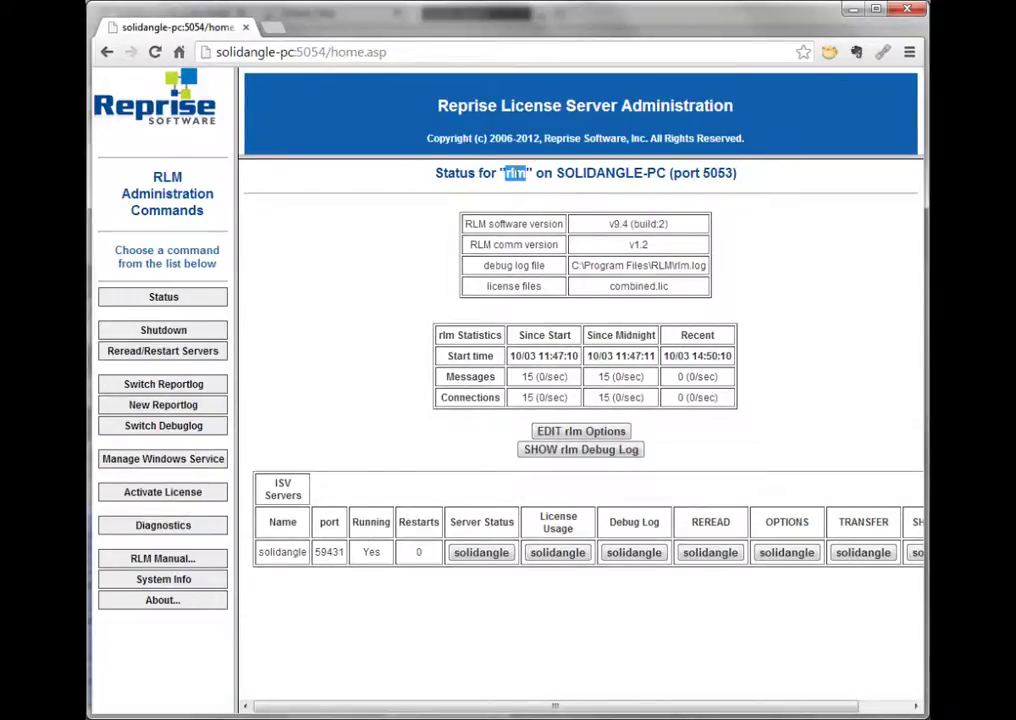
double_click(719, 174)
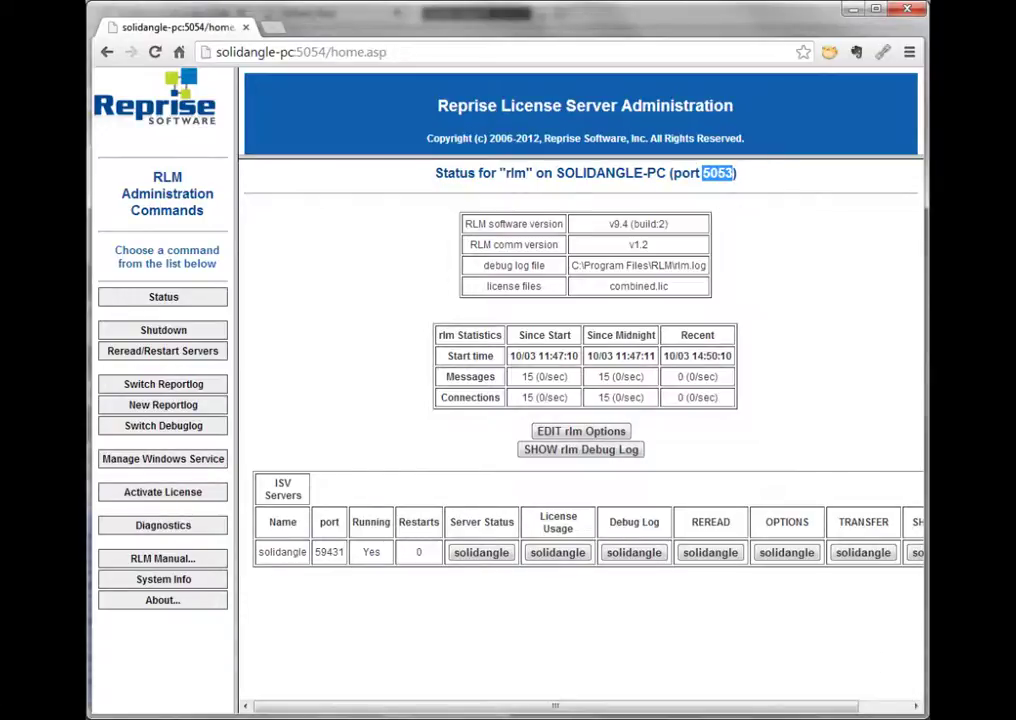
left_click(613, 224)
triple_click(613, 224)
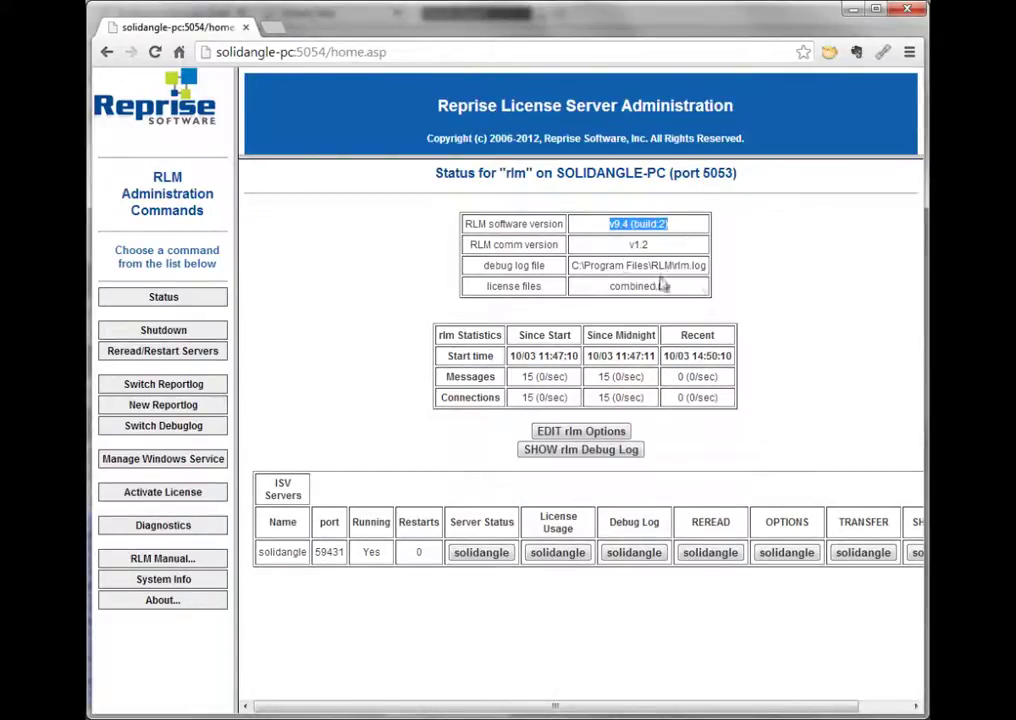
left_click_drag(578, 265, 622, 284)
left_click(620, 286)
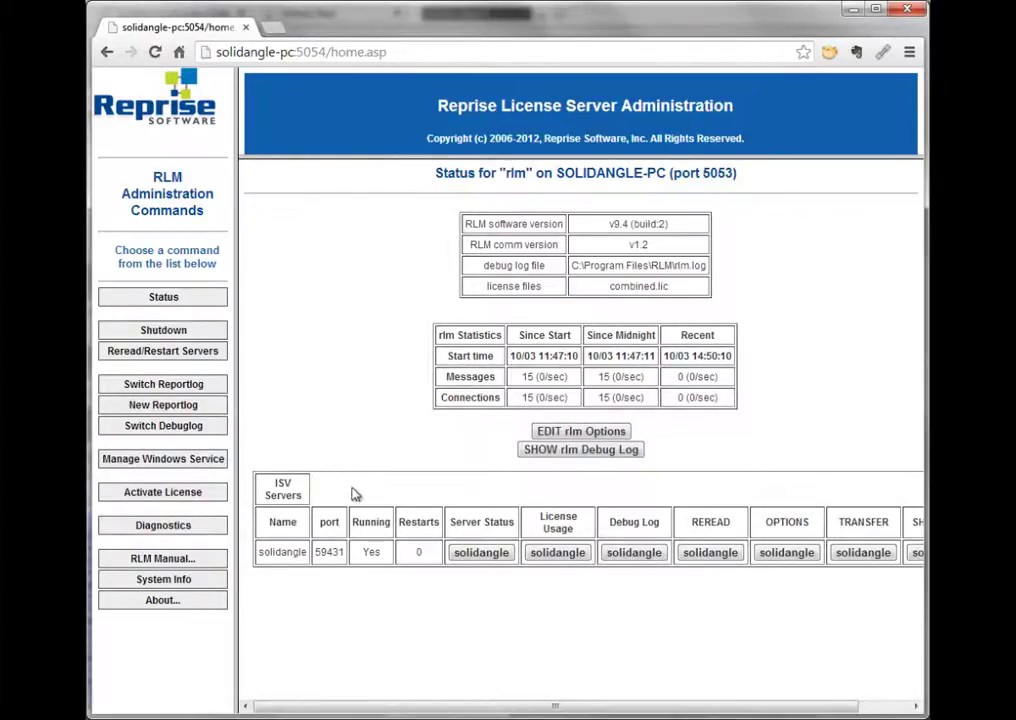
double_click(277, 553)
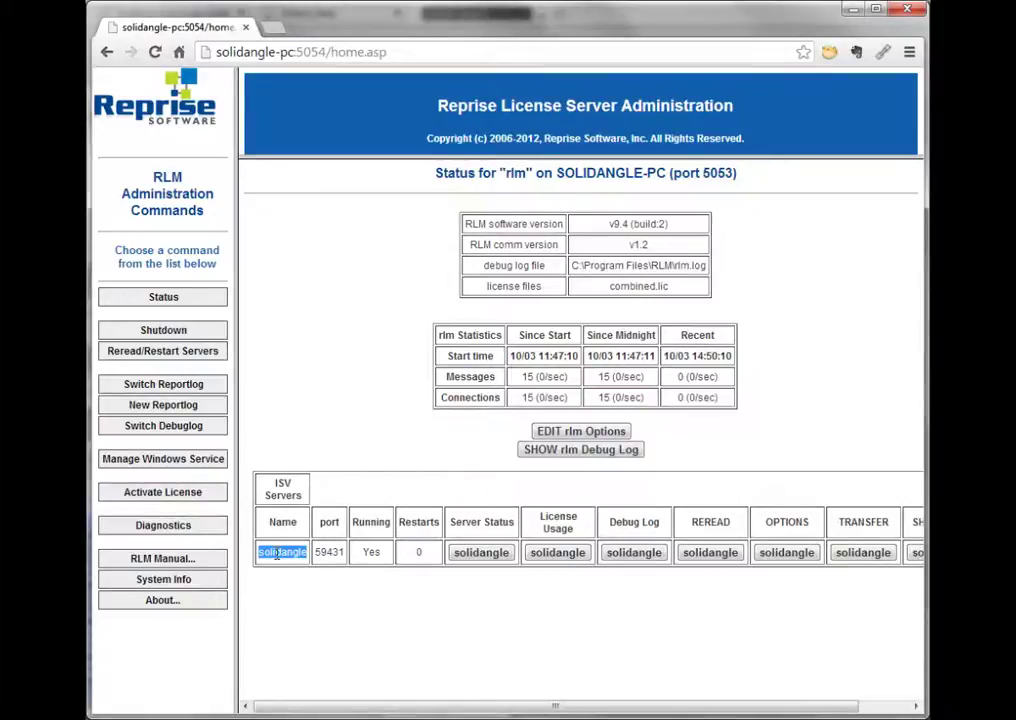
Open the solidangle ISV status and review its Denials statistic and report and debug log paths.
left_click(480, 553)
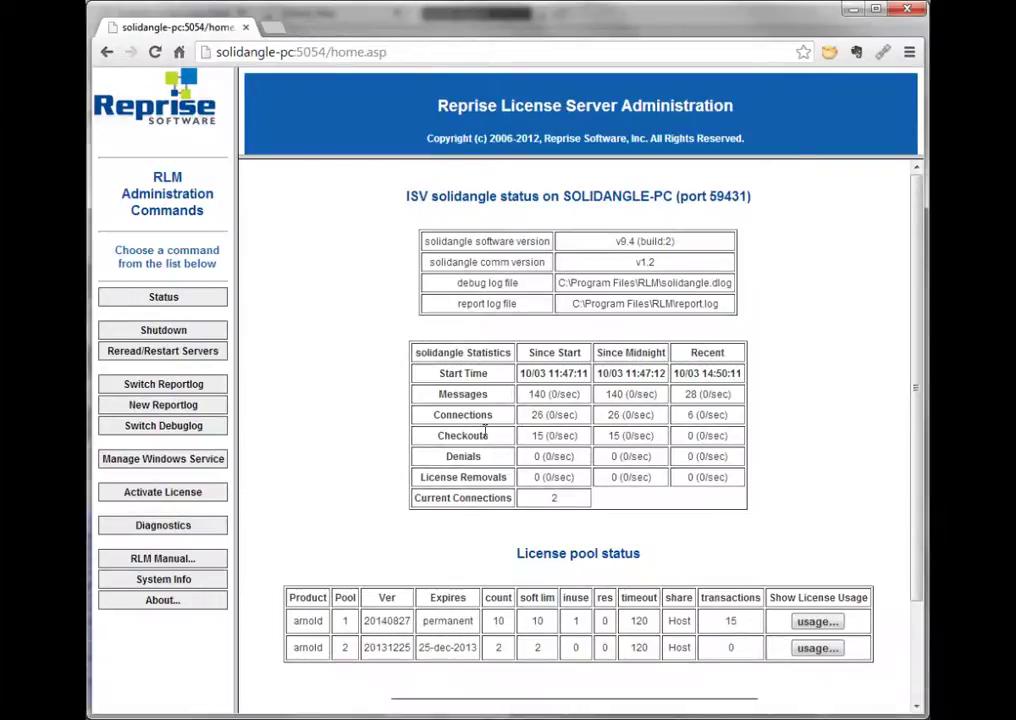
double_click(465, 456)
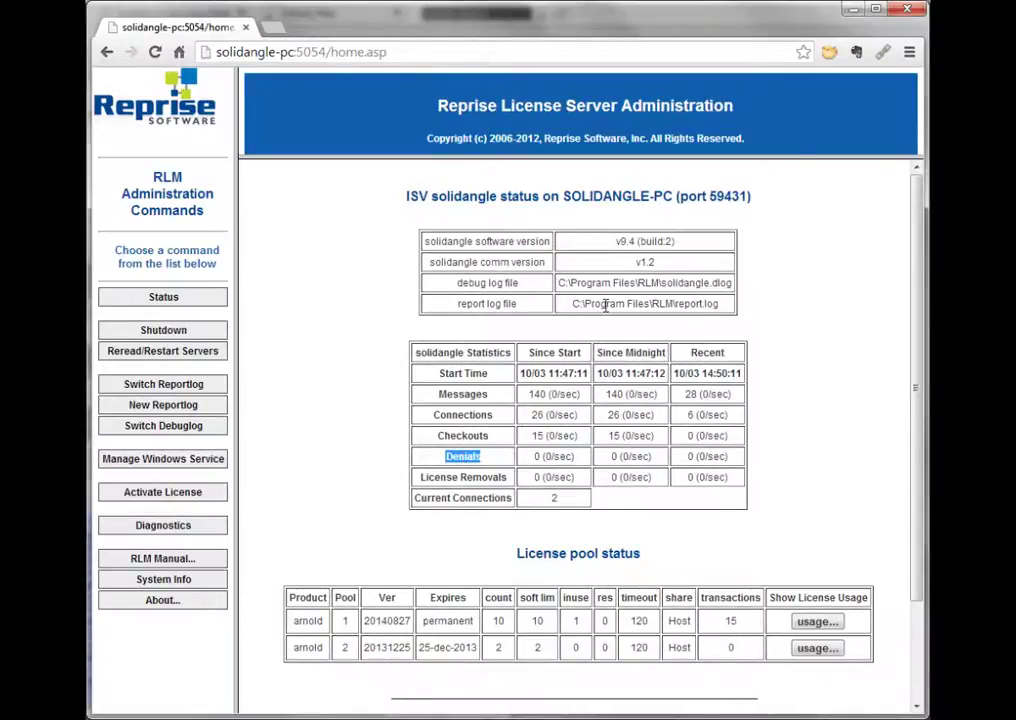
left_click_drag(604, 303, 685, 303)
left_click_drag(630, 283, 703, 283)
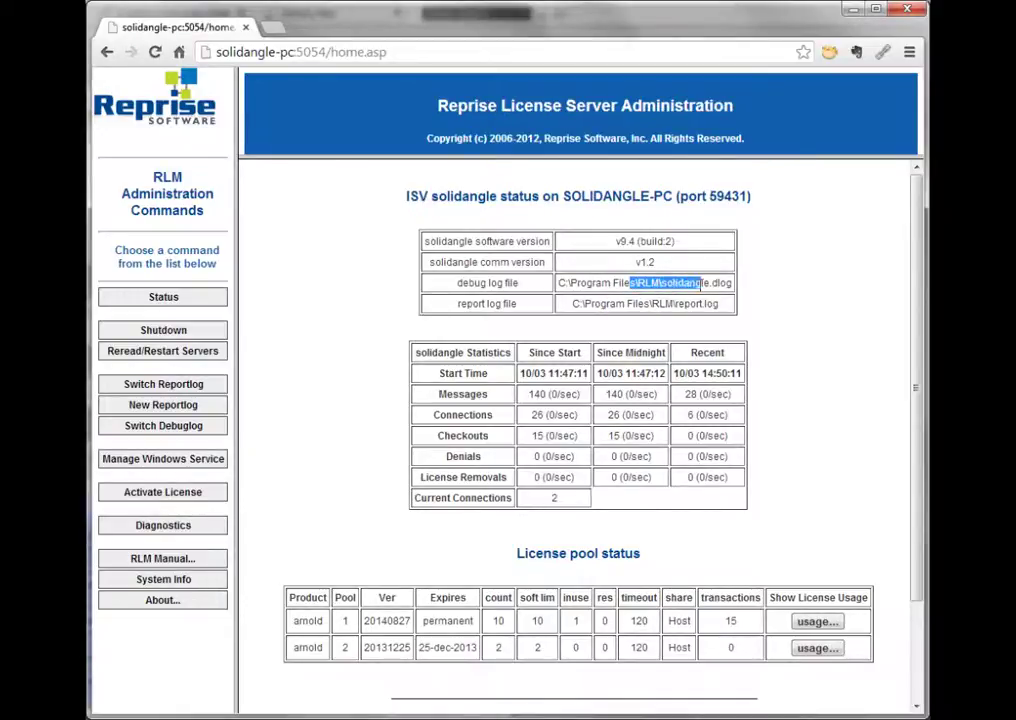
scroll(585, 300, "down", 1)
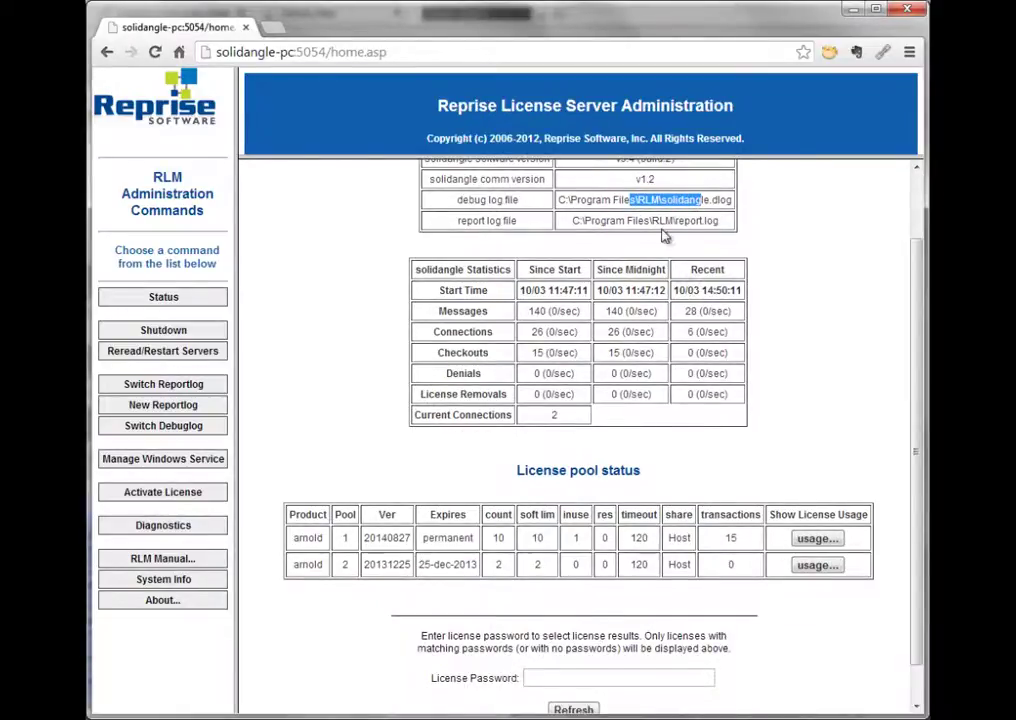
scroll(585, 300, "up", 1)
left_click_drag(572, 303, 720, 303)
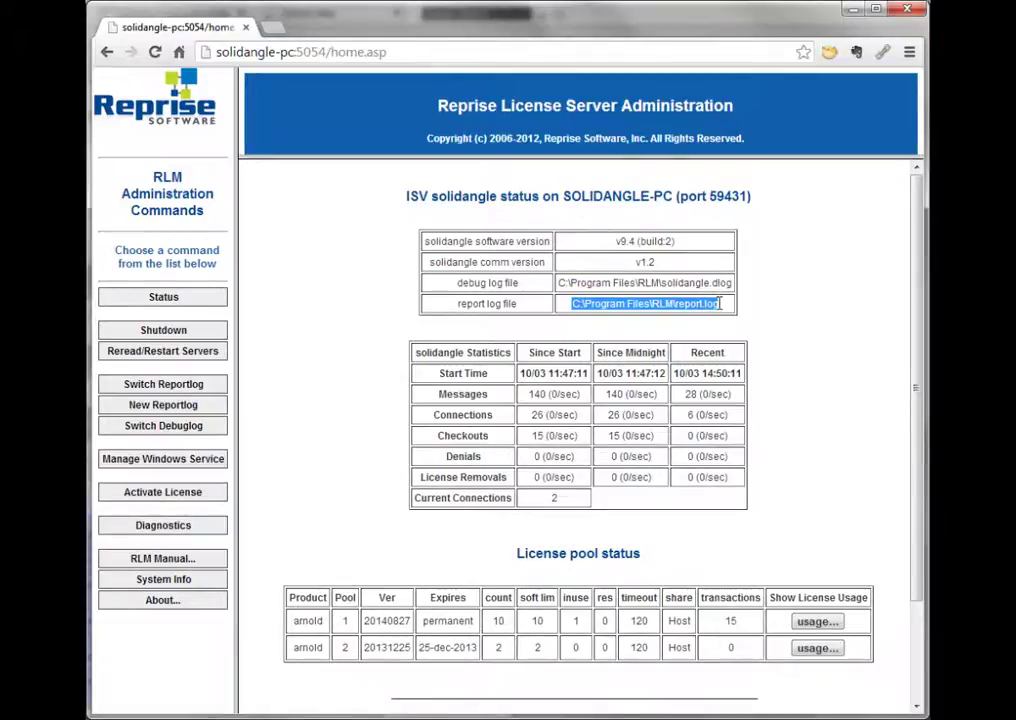
triple_click(465, 303)
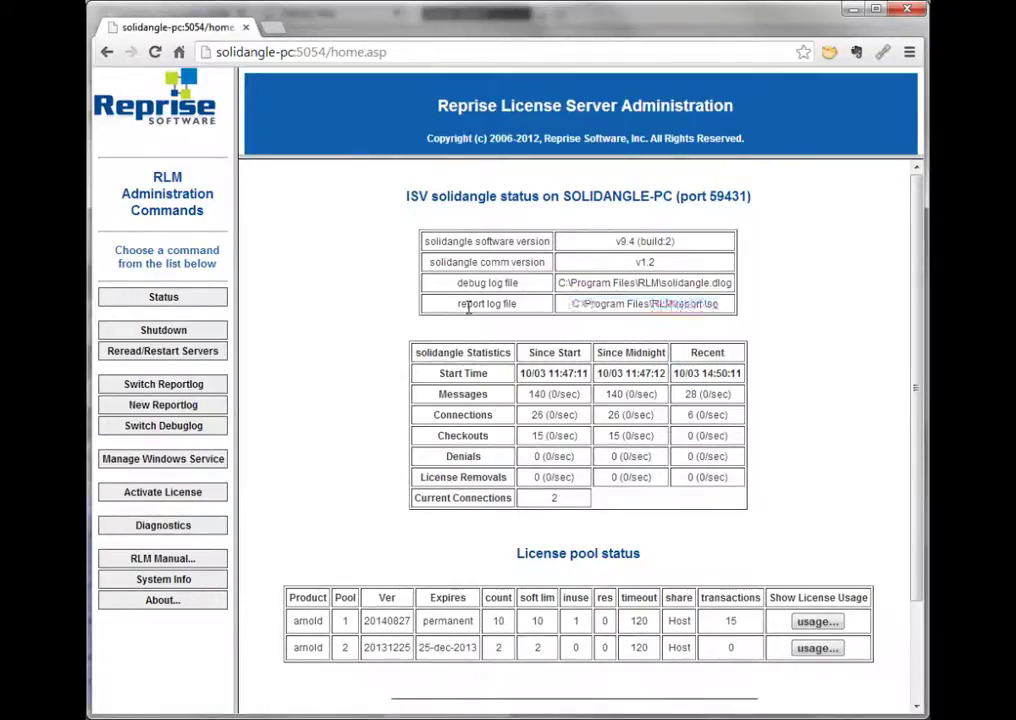
left_click(537, 308)
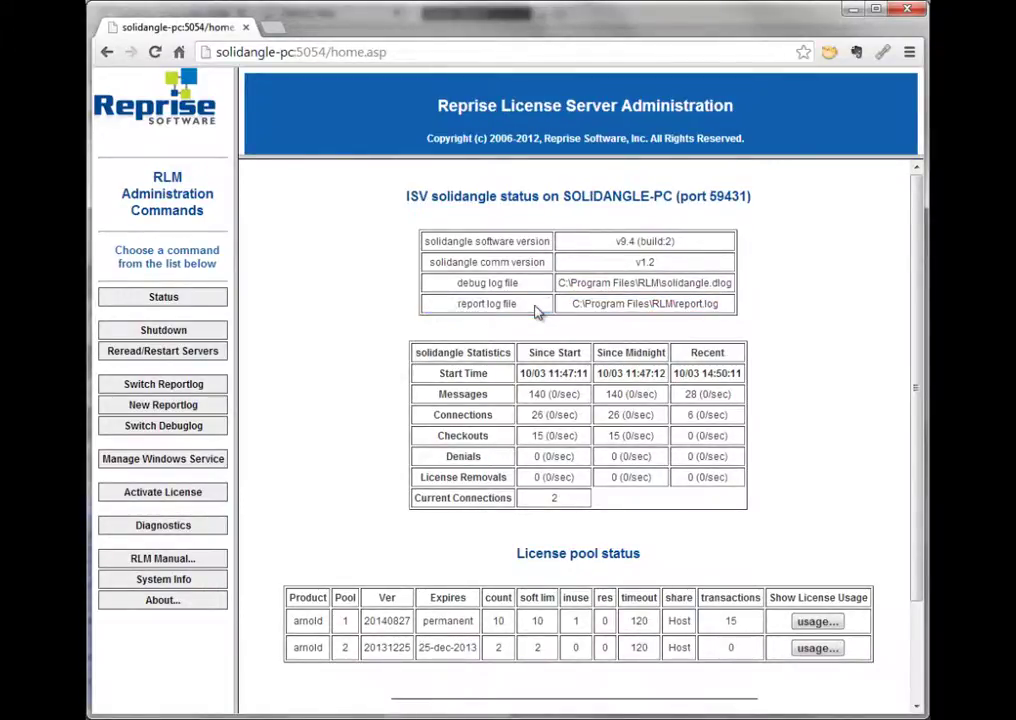
Review the license pool expiries: pool 1 permanent, pool 2 expiring 25-dec-2013.
scroll(537, 308, "down", 1)
scroll(440, 460, "down", 1)
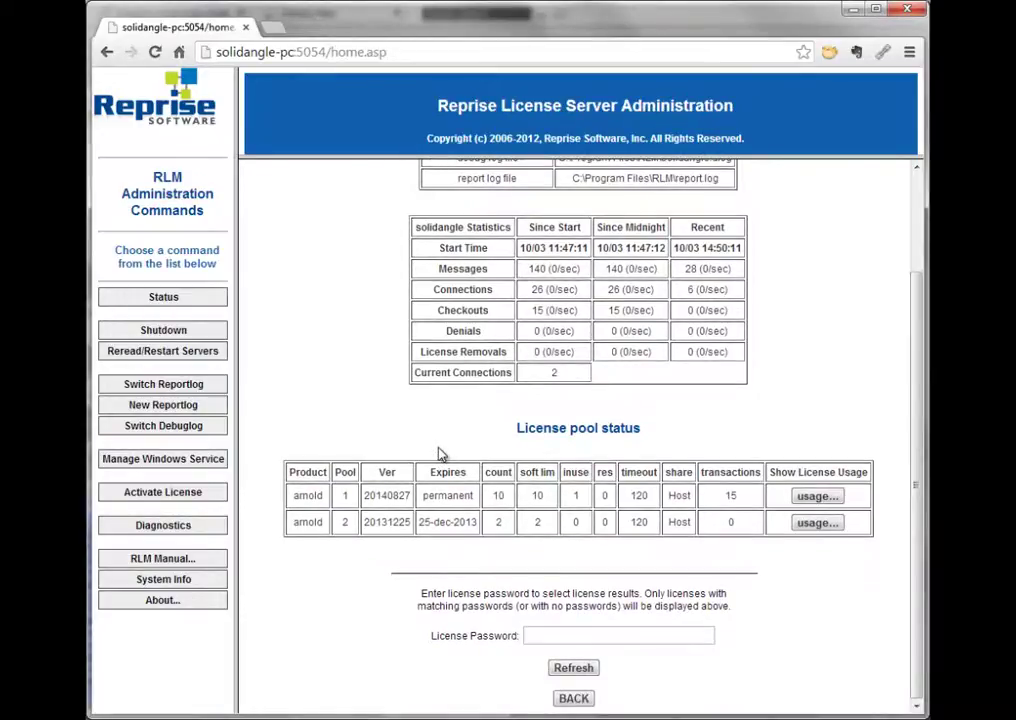
double_click(444, 494)
left_click_drag(424, 521, 476, 521)
left_click(451, 555)
Review arnold pool 1: version 20140827, permanent, 10 licenses, 1 in use, 0 reserved, timeout 120.
double_click(310, 500)
double_click(388, 496)
left_click(388, 497)
double_click(440, 497)
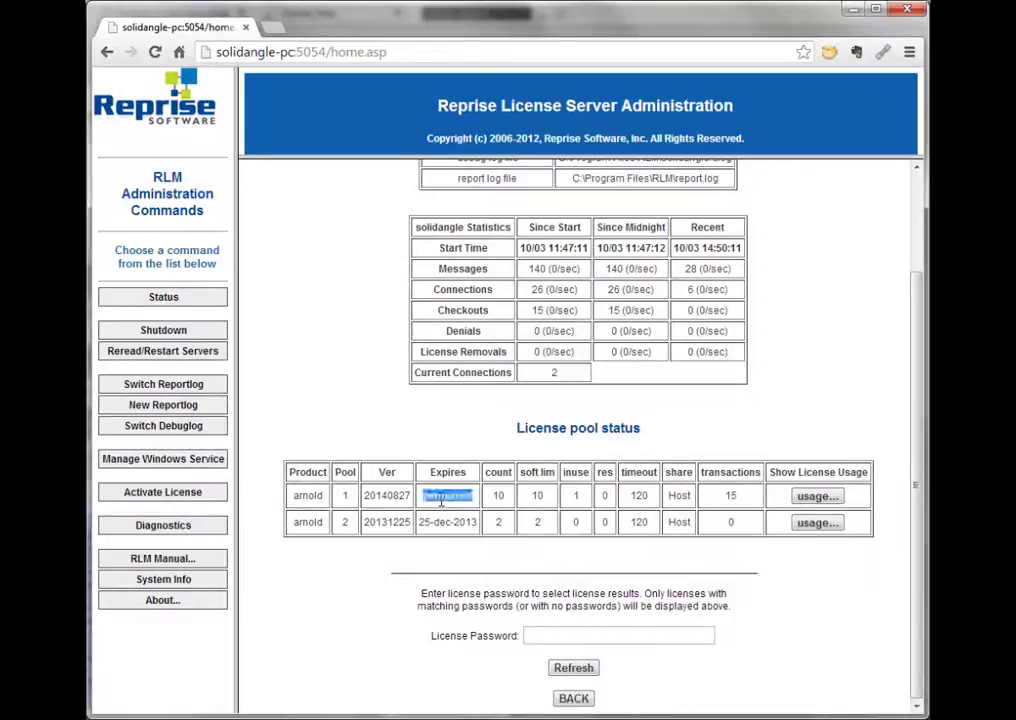
double_click(498, 496)
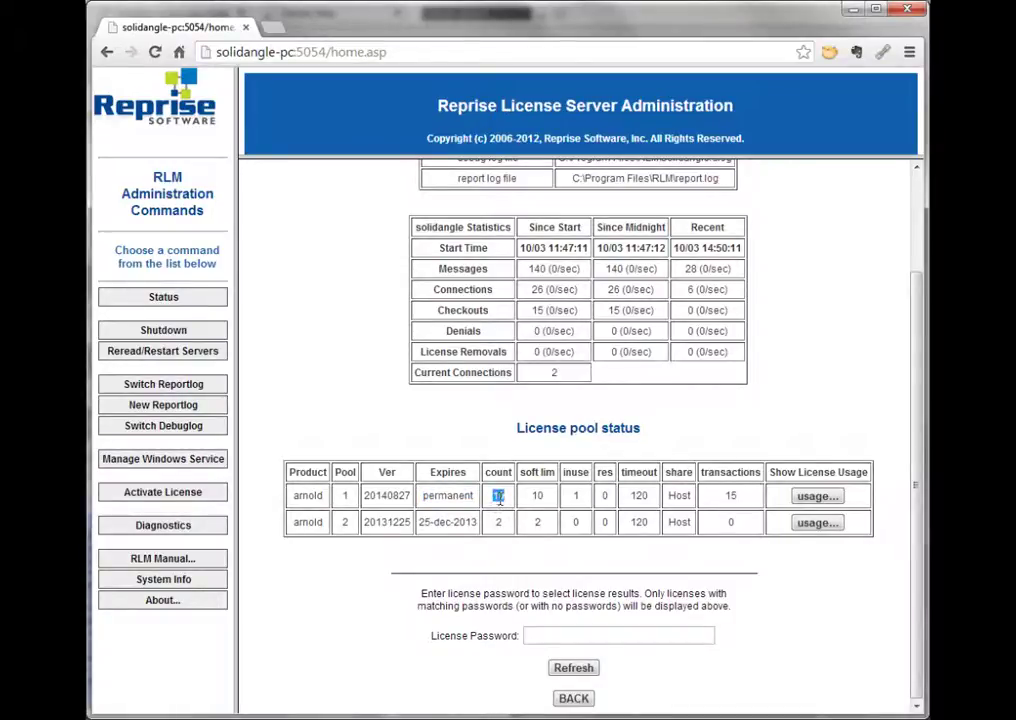
double_click(576, 496)
double_click(603, 496)
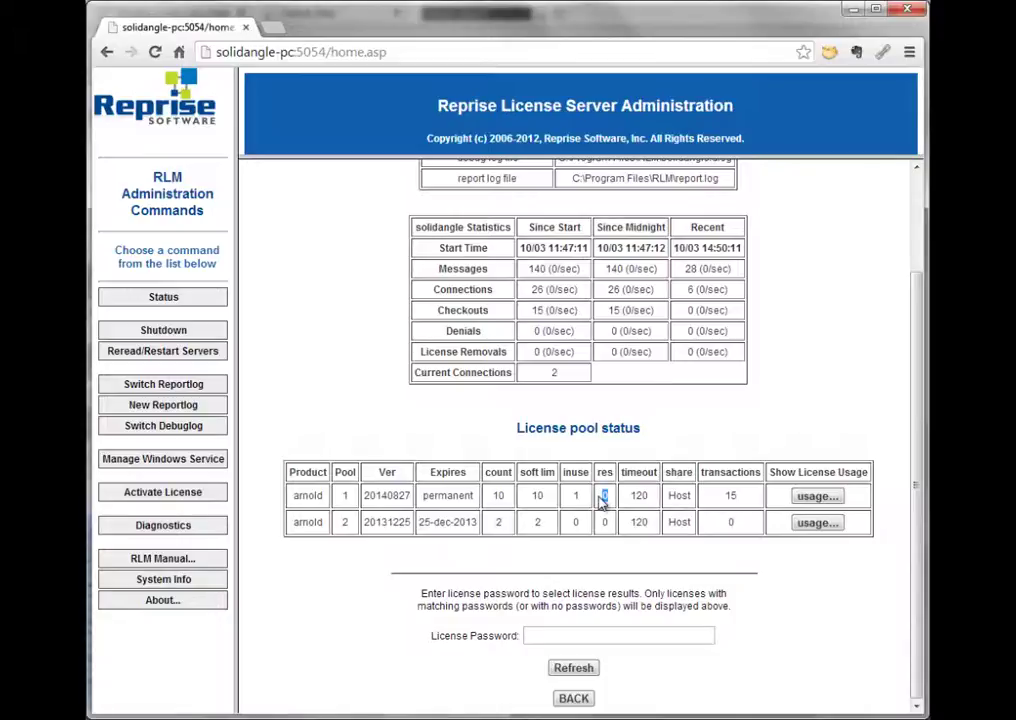
double_click(640, 496)
View license usage for arnold pool 1, then go back via the solidangle ISV page to rlm Status.
left_click(812, 497)
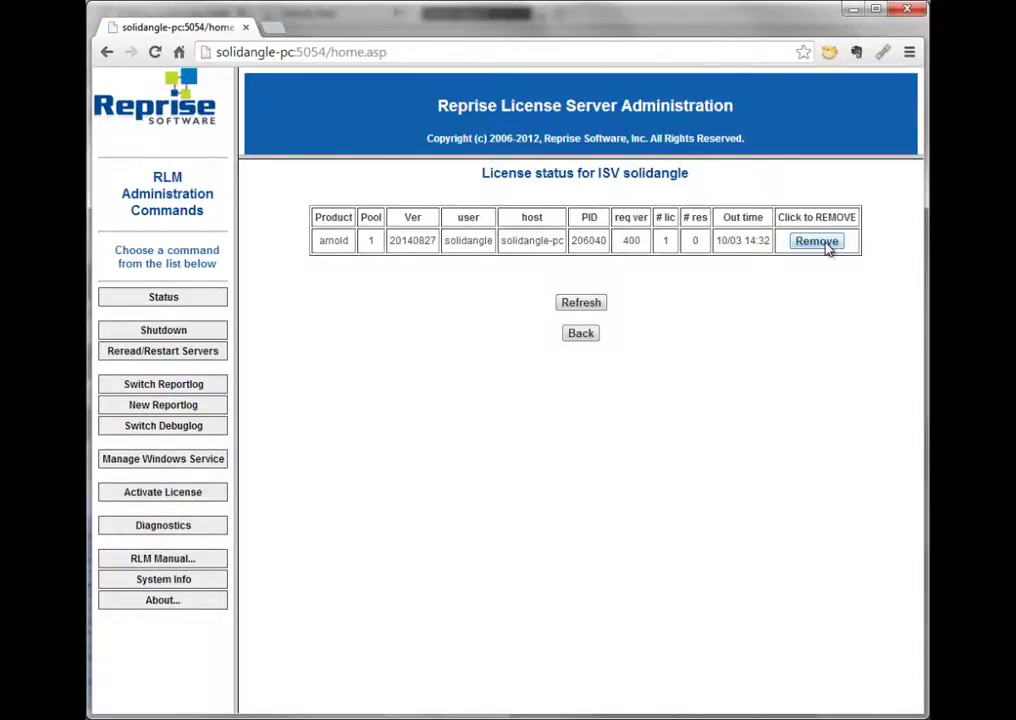
left_click(587, 335)
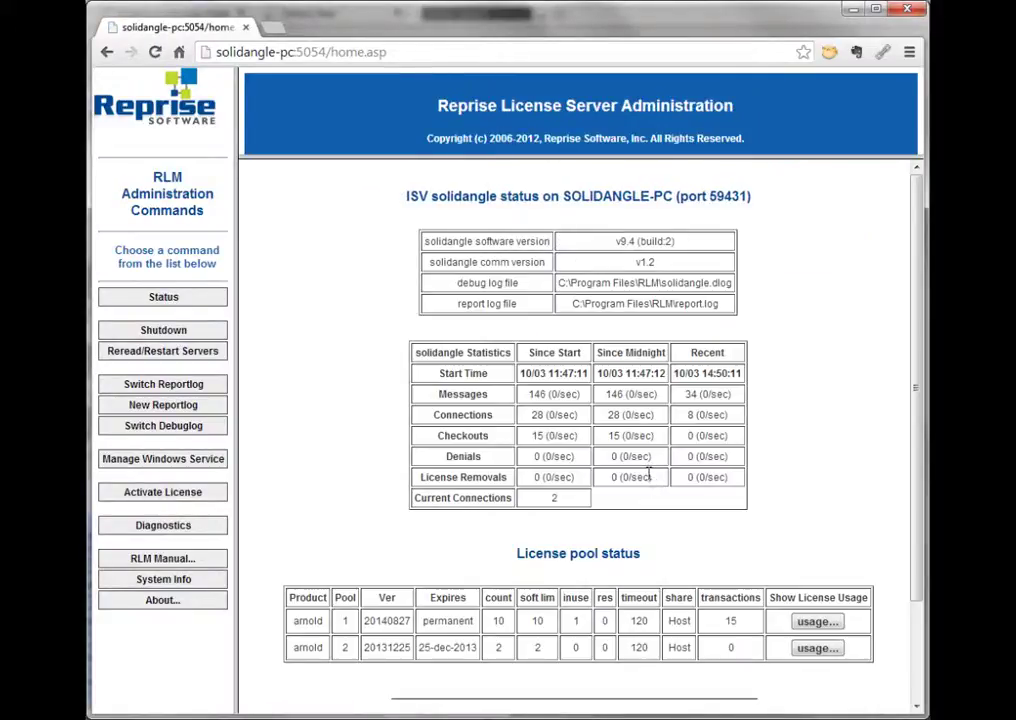
scroll(685, 476, "down", 1)
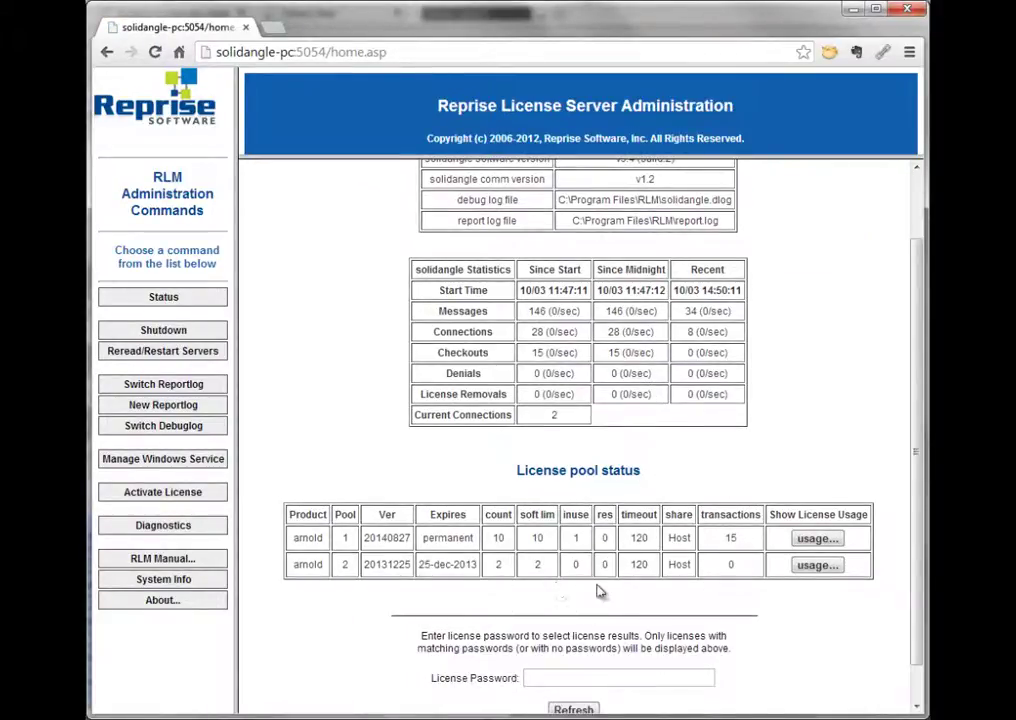
scroll(598, 574, "down", 1)
scroll(598, 574, "up", 3)
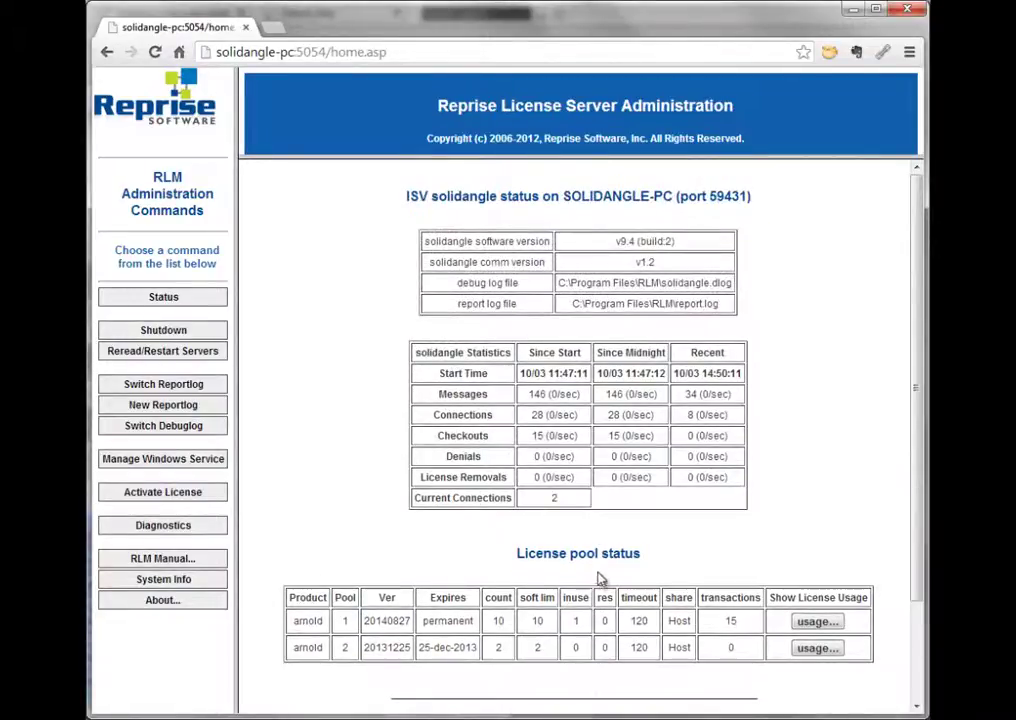
left_click(163, 298)
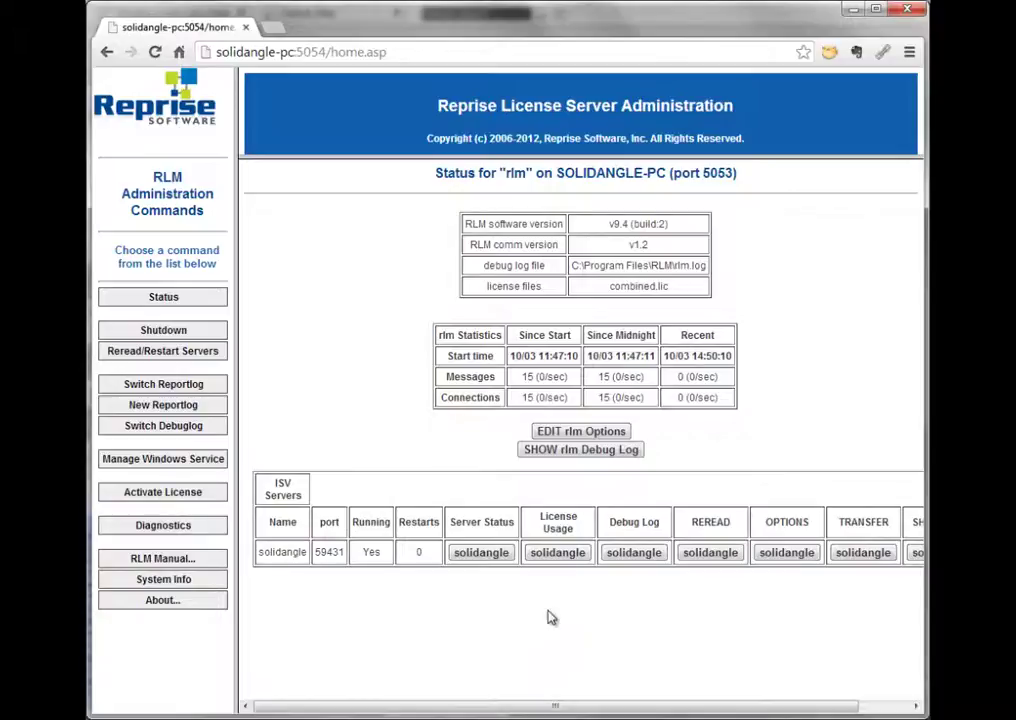
left_click(788, 553)
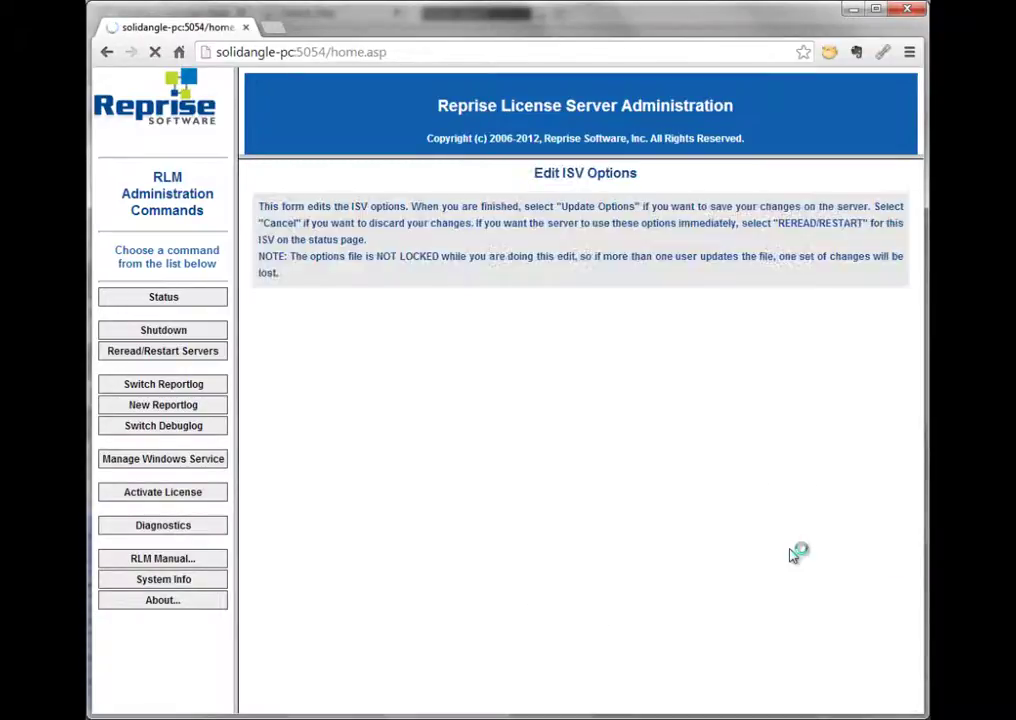
left_click(574, 416)
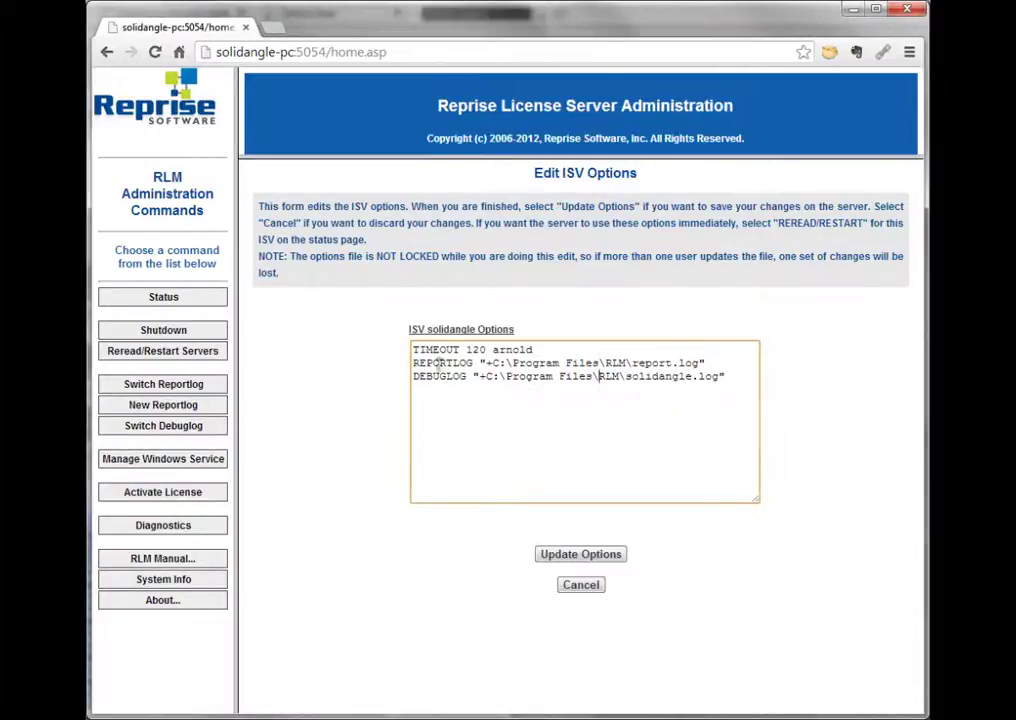
left_click_drag(414, 349, 534, 350)
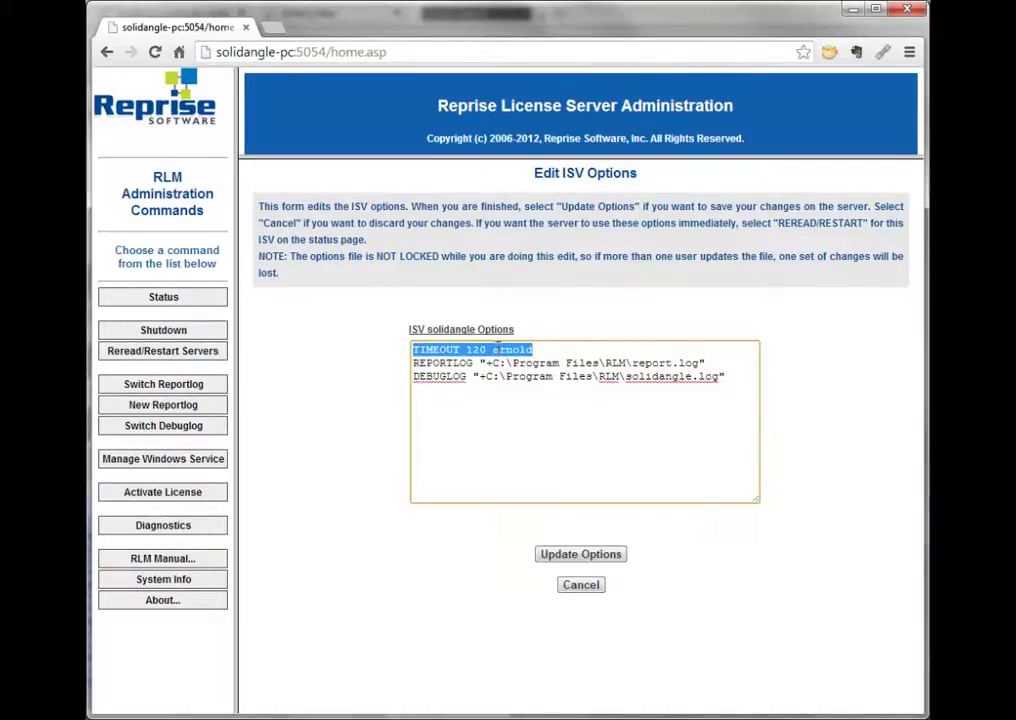
left_click_drag(413, 363, 705, 364)
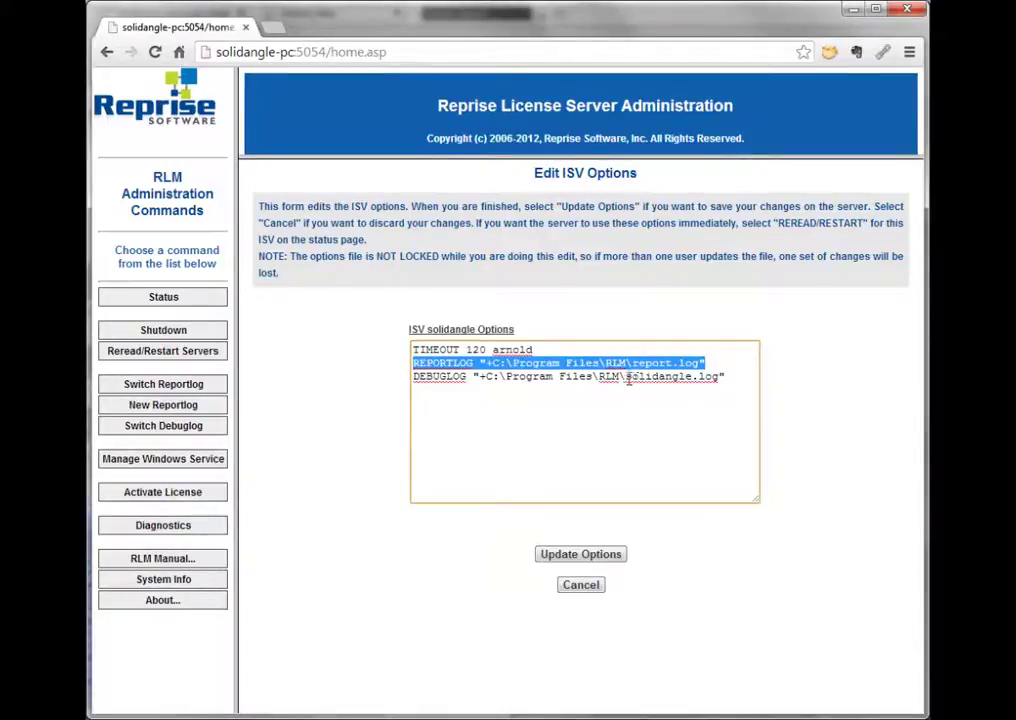
left_click_drag(486, 363, 493, 363)
left_click(486, 377)
left_click_drag(486, 377, 479, 377)
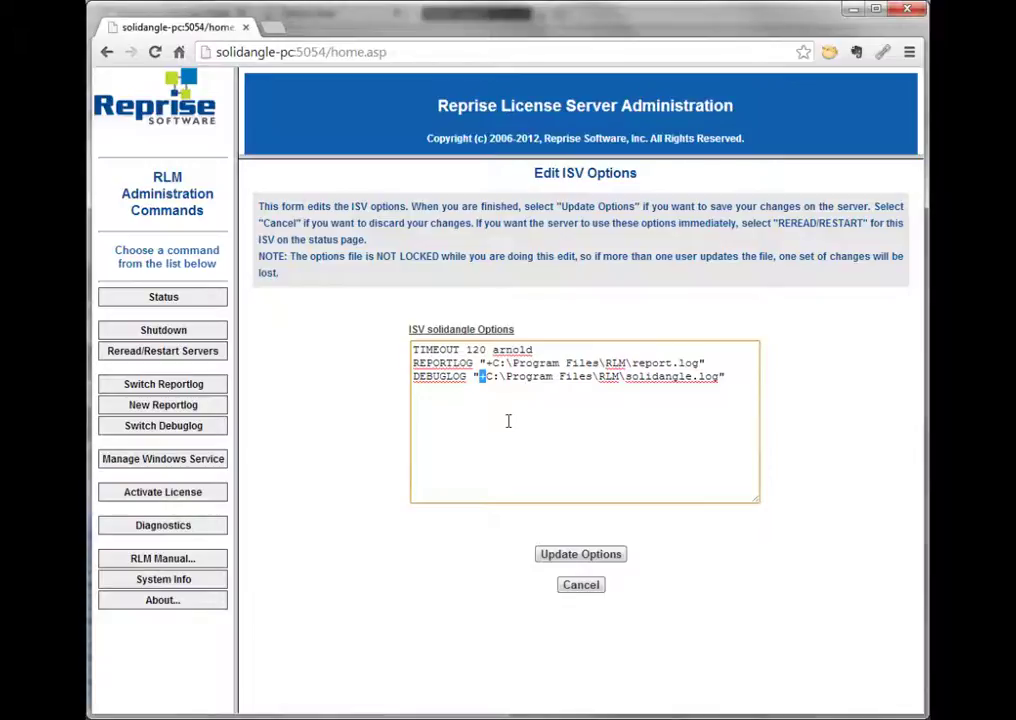
double_click(665, 377)
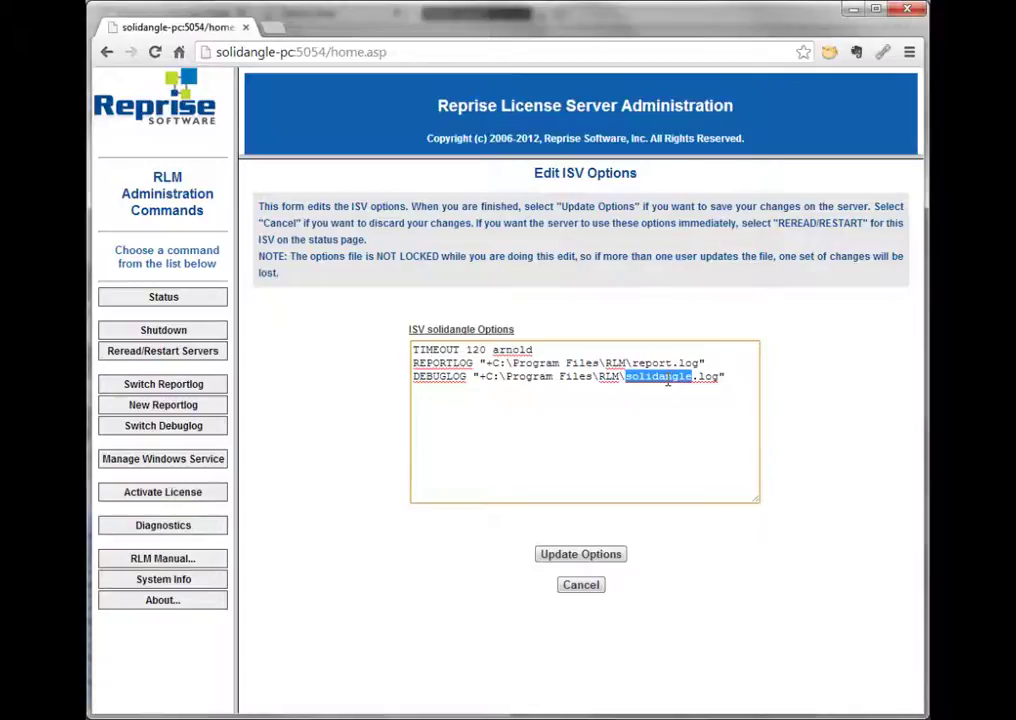
left_click(599, 583)
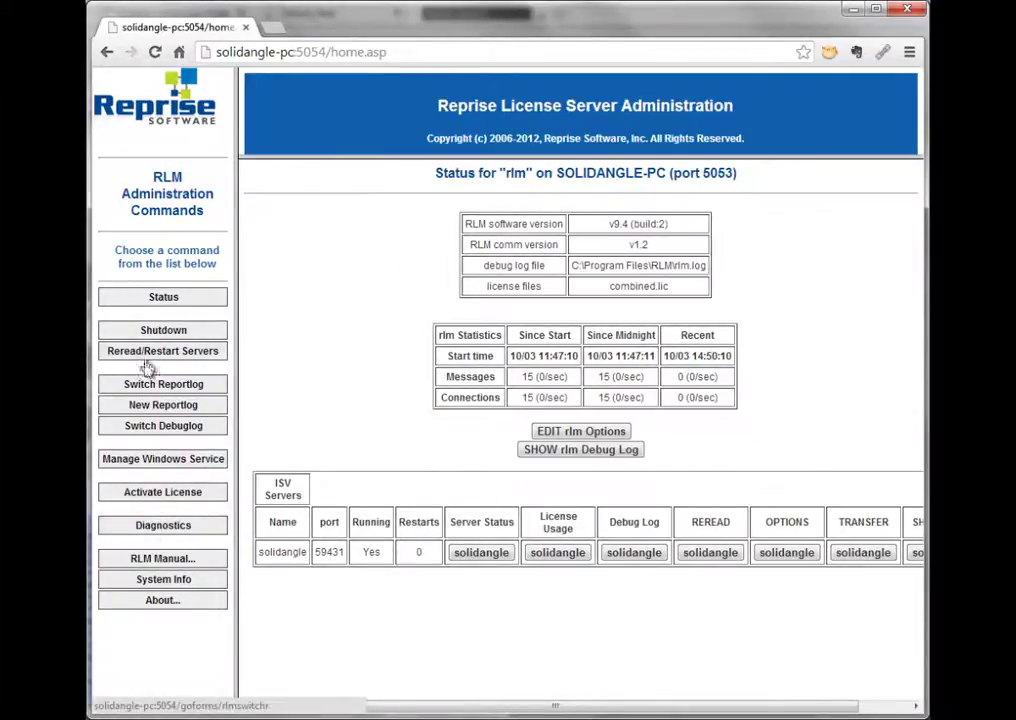
Open the Shutdown form and check its ISV list, leaving it at -all-.
left_click(202, 336)
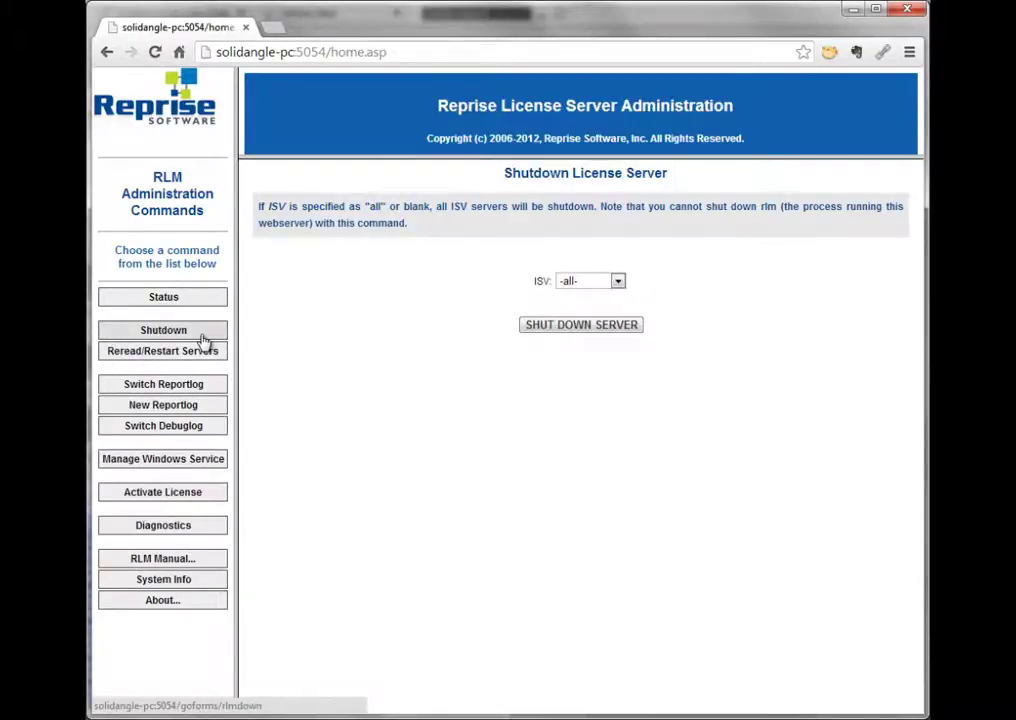
left_click(590, 281)
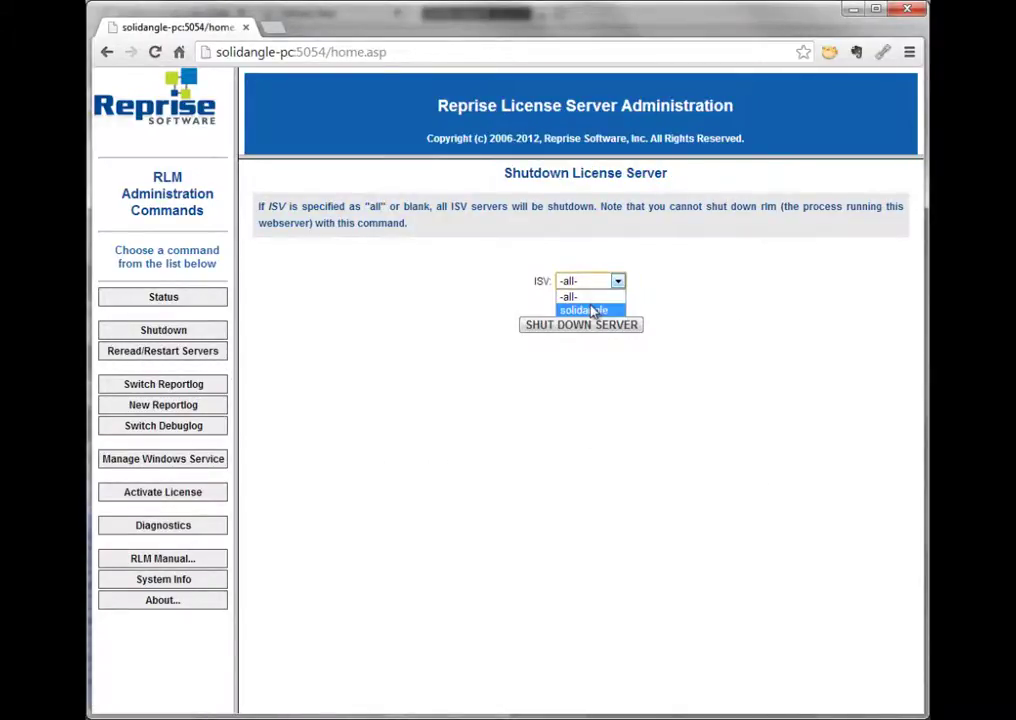
left_click(499, 302)
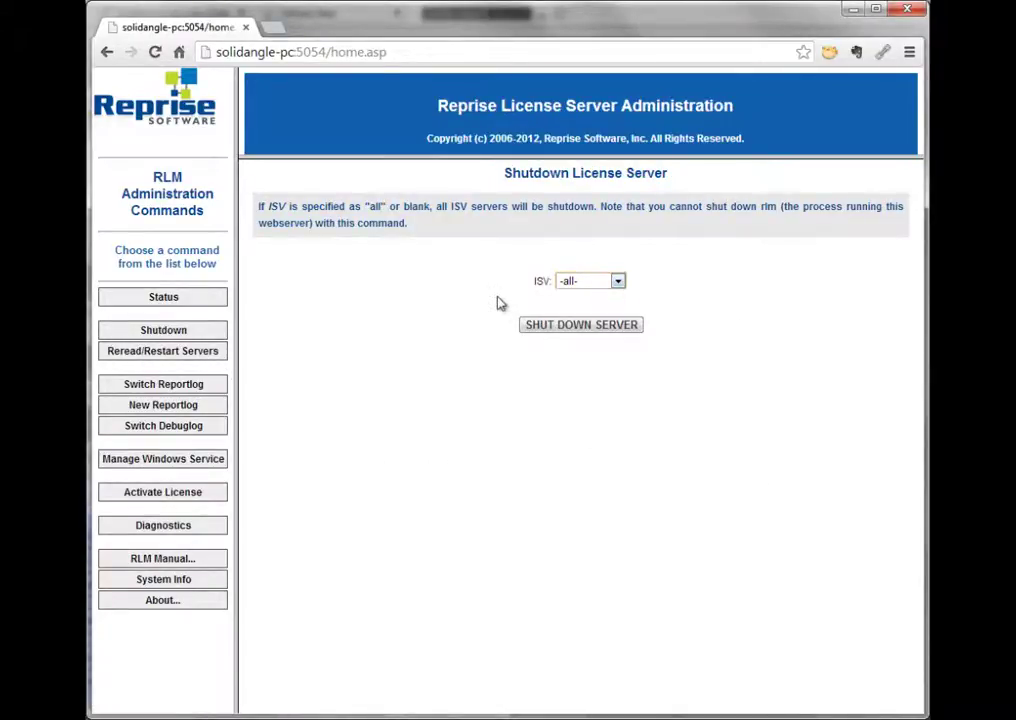
Open the Reread/Restart Servers form and check its ISV list, keeping -all-.
left_click(159, 356)
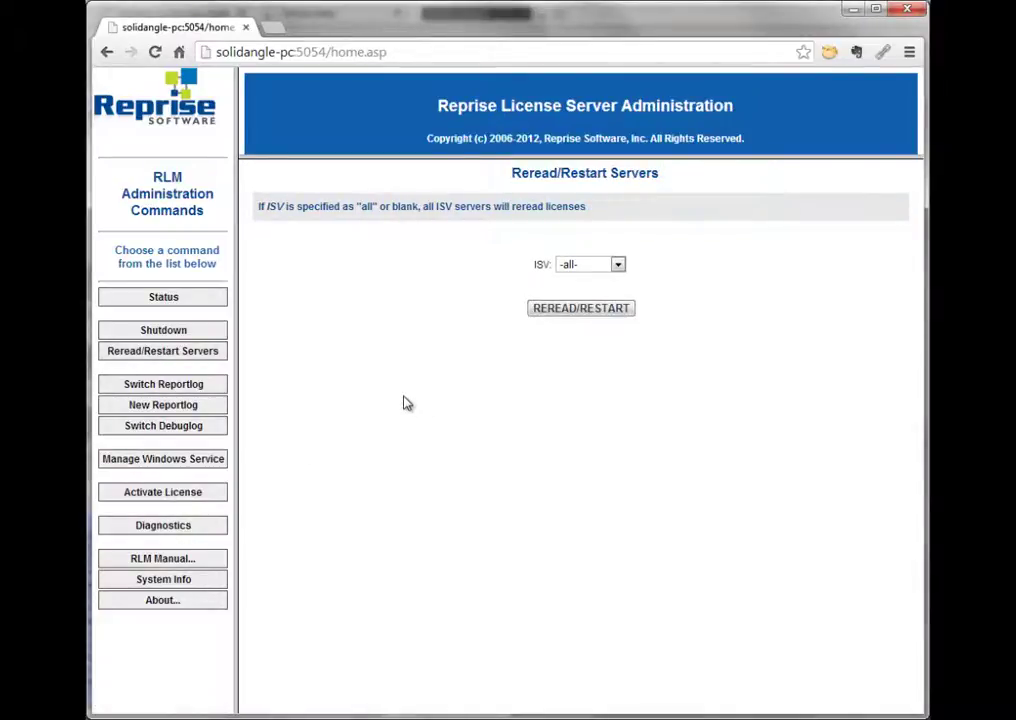
left_click(585, 264)
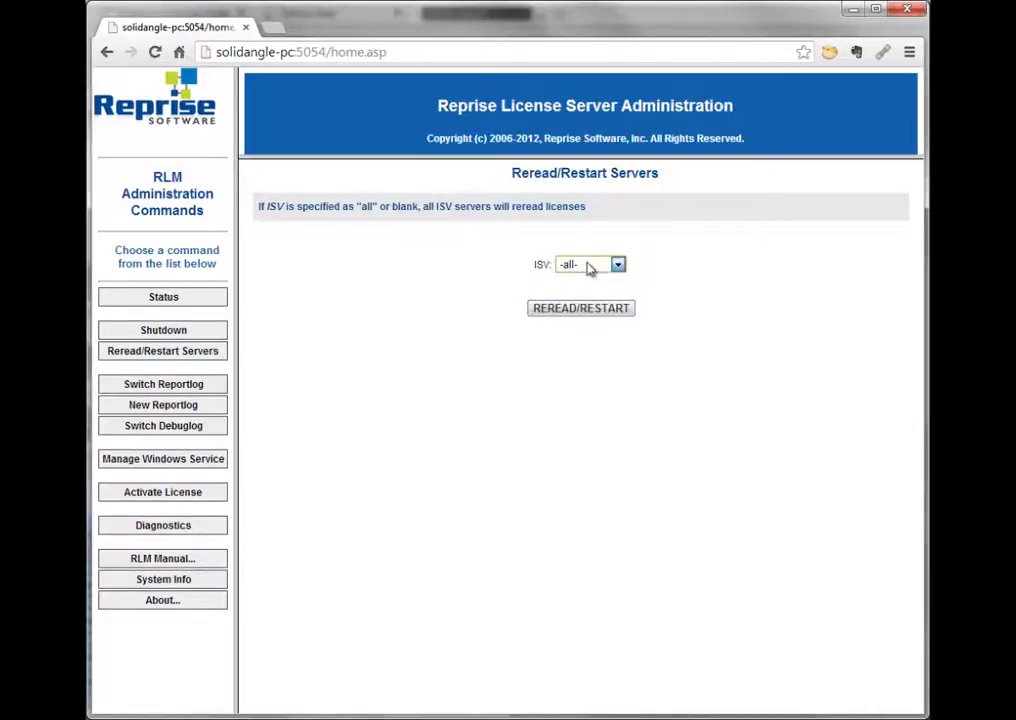
left_click(562, 381)
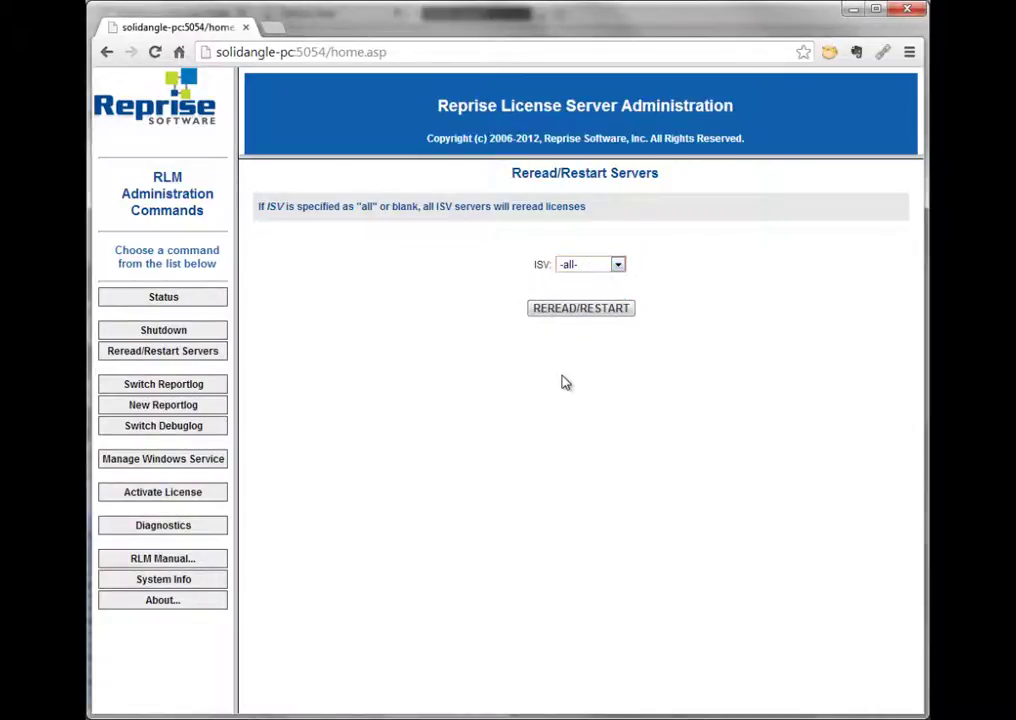
Open Diagnostics and focus the output file field showing C:\Program Files\RLM\rlmdiag.txt.
left_click(160, 527)
left_click(614, 299)
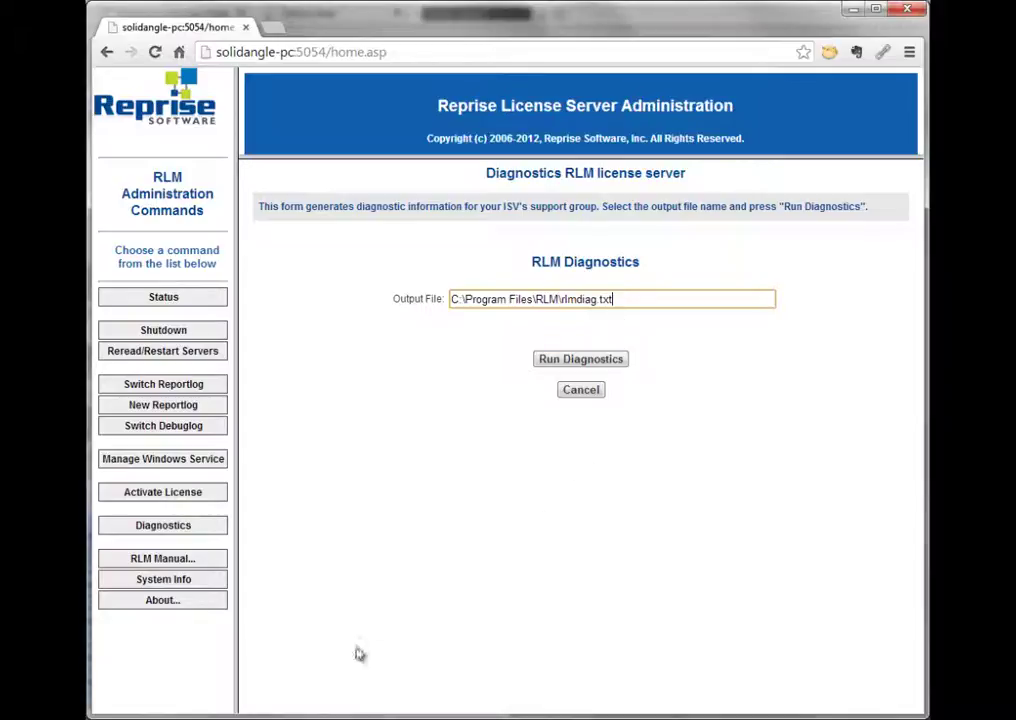
Open System Info and review the v9.4BL2 version, hostids and running RLM processes.
left_click(172, 585)
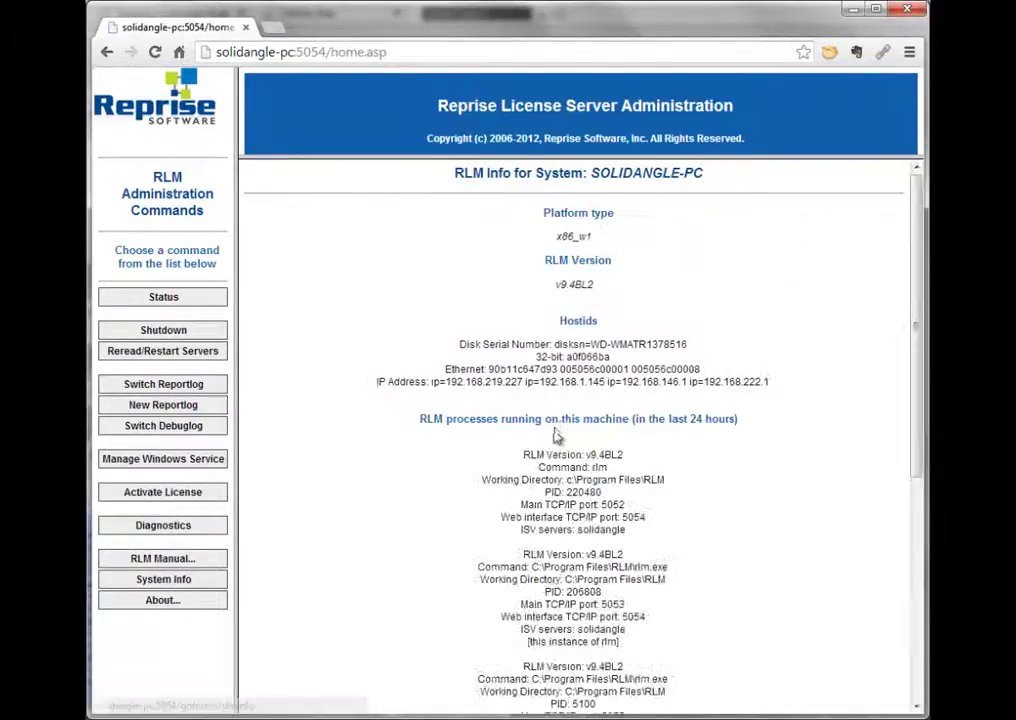
left_click_drag(555, 284, 570, 284)
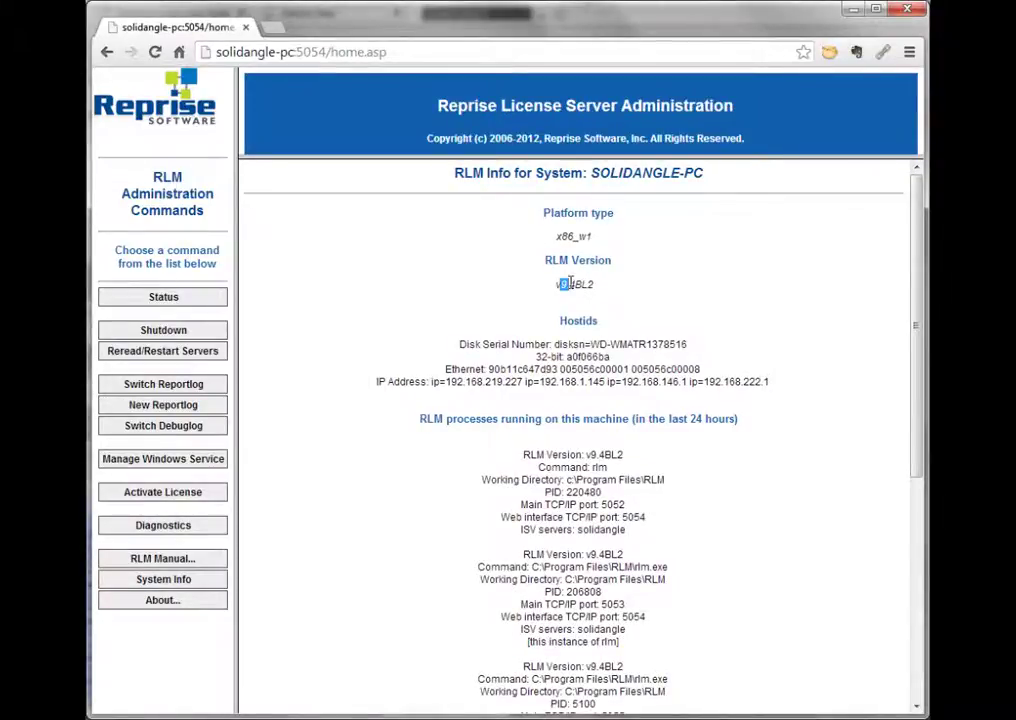
left_click_drag(500, 342, 540, 368)
left_click(543, 370)
scroll(543, 370, "down", 2)
left_click_drag(440, 338, 445, 338)
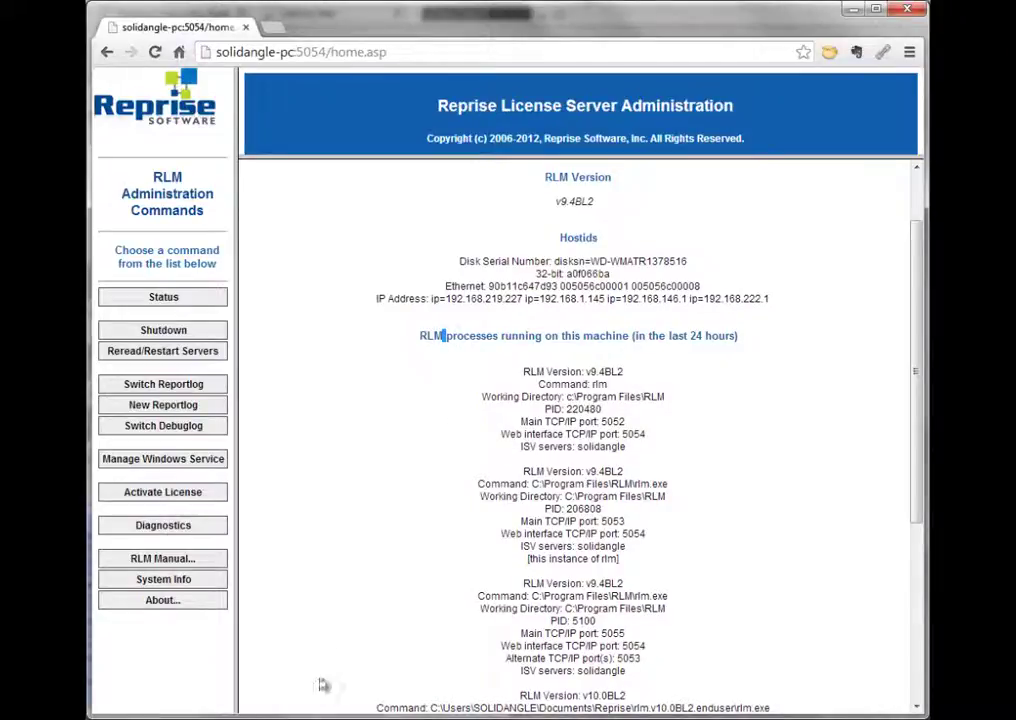
Go back to the rlm Status page for port 5053 from the command list.
left_click(163, 297)
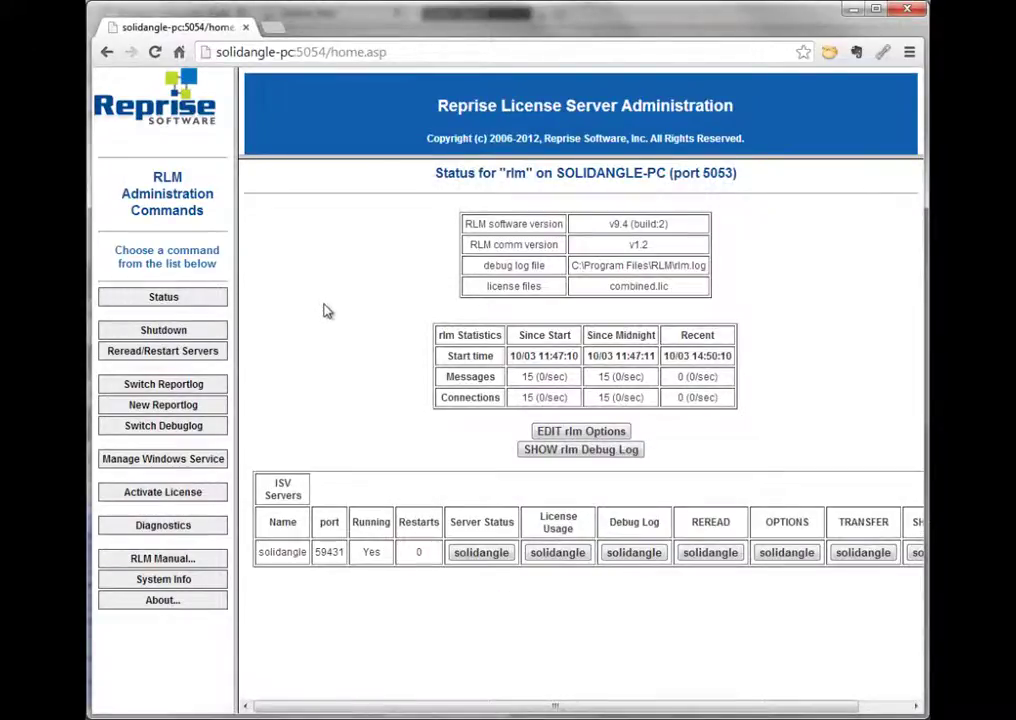